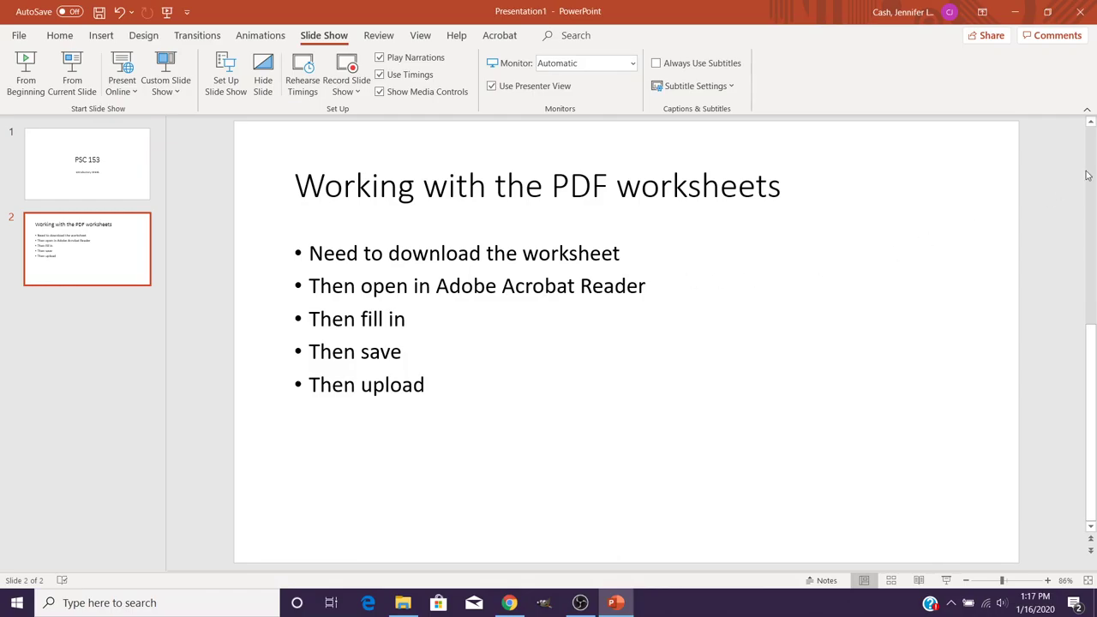
# Open the Intro-v1.pdf attachment from the Blackboard Labs page and enter the student's full name in its Name field.
pyautogui.click(1019, 17)
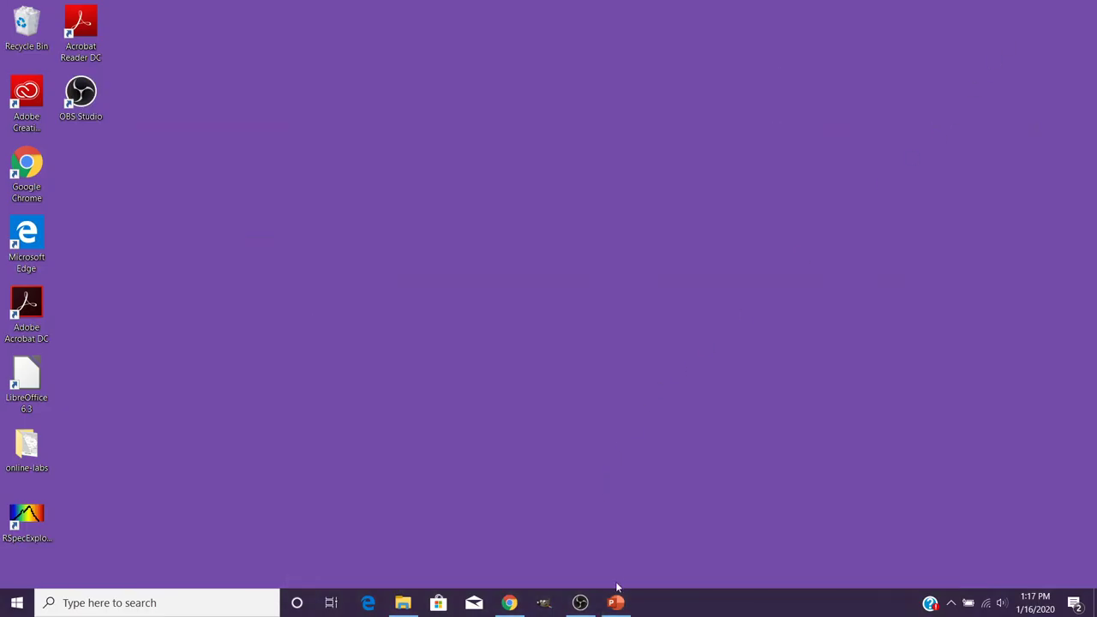
pyautogui.click(512, 604)
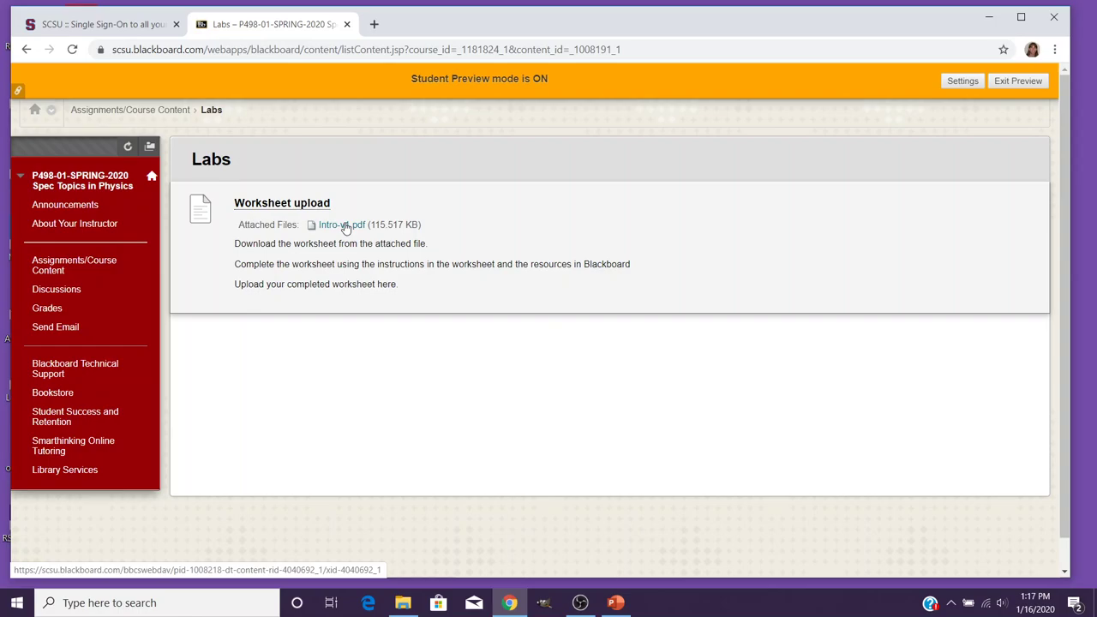
pyautogui.click(345, 227)
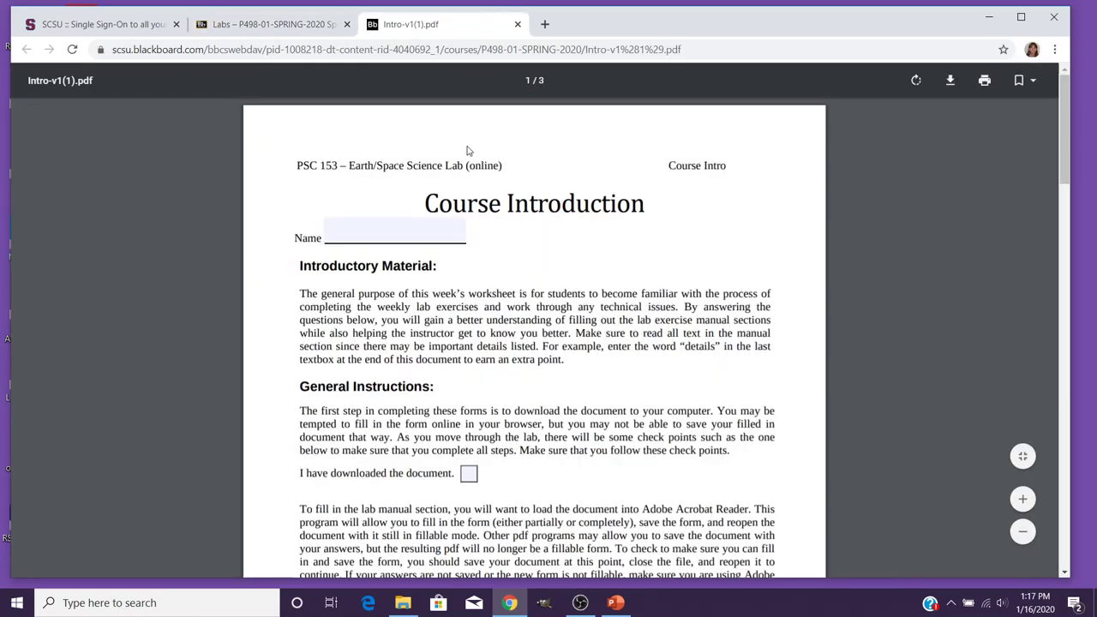
pyautogui.click(409, 231)
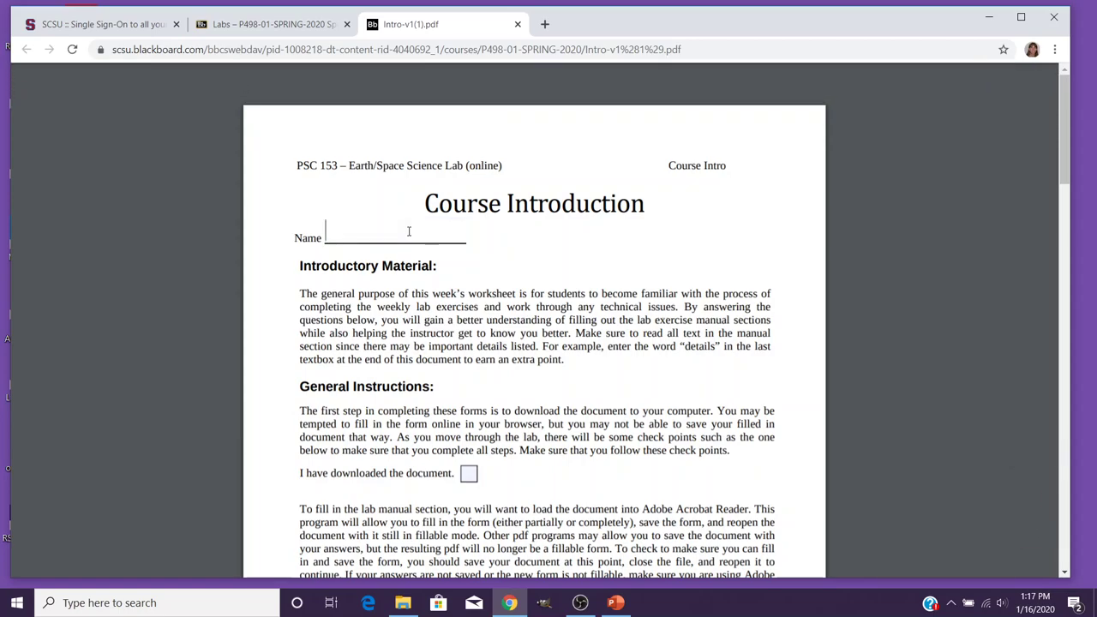
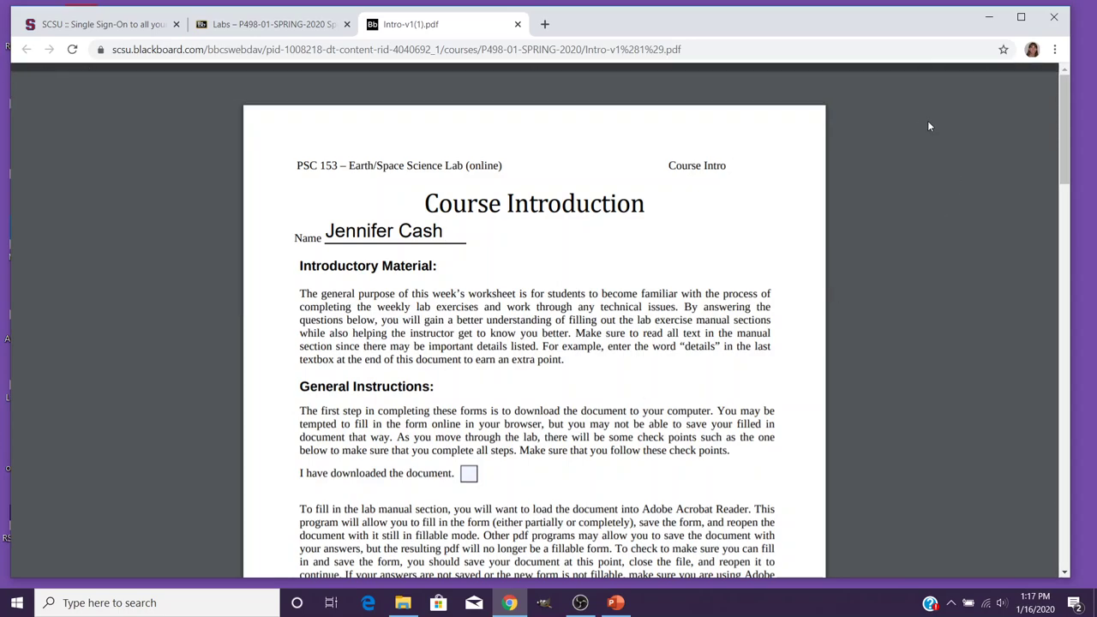
# Download the worksheet PDF and save it to the Desktop.
pyautogui.moveTo(927, 120)
pyautogui.click(950, 82)
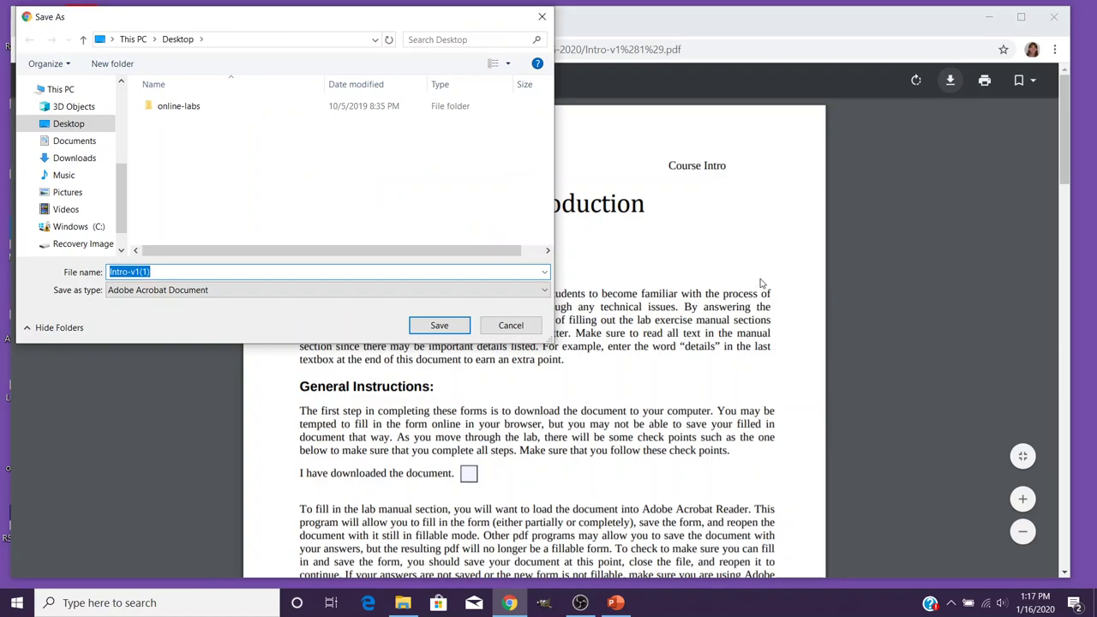
pyautogui.click(438, 326)
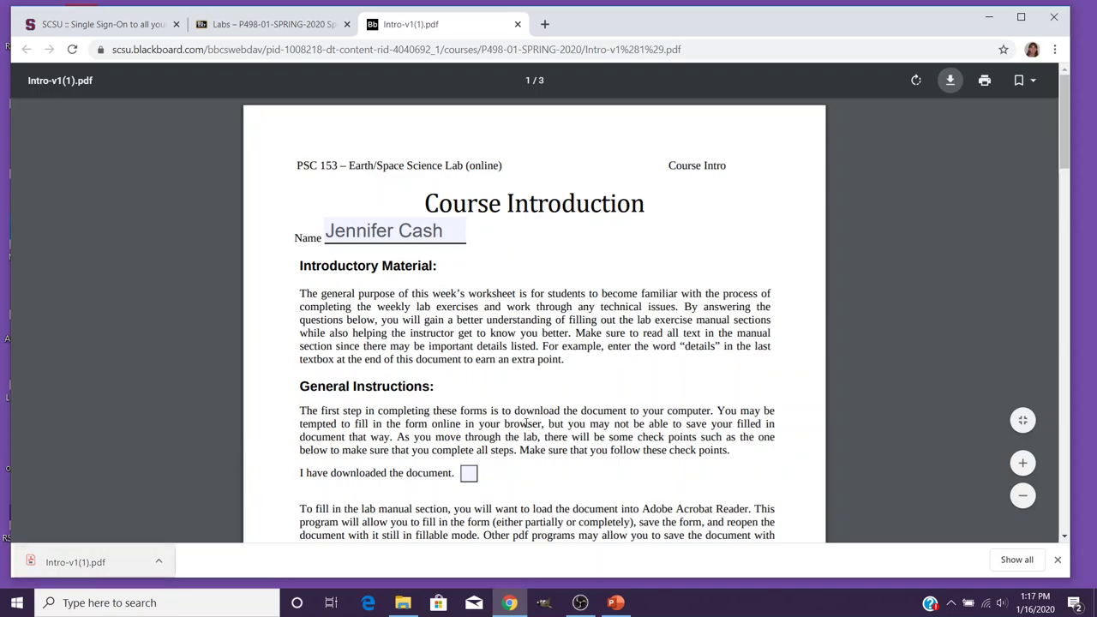
# Open the downloaded copy and compare it with the online tab, noting its Name field is blank.
pyautogui.click(77, 563)
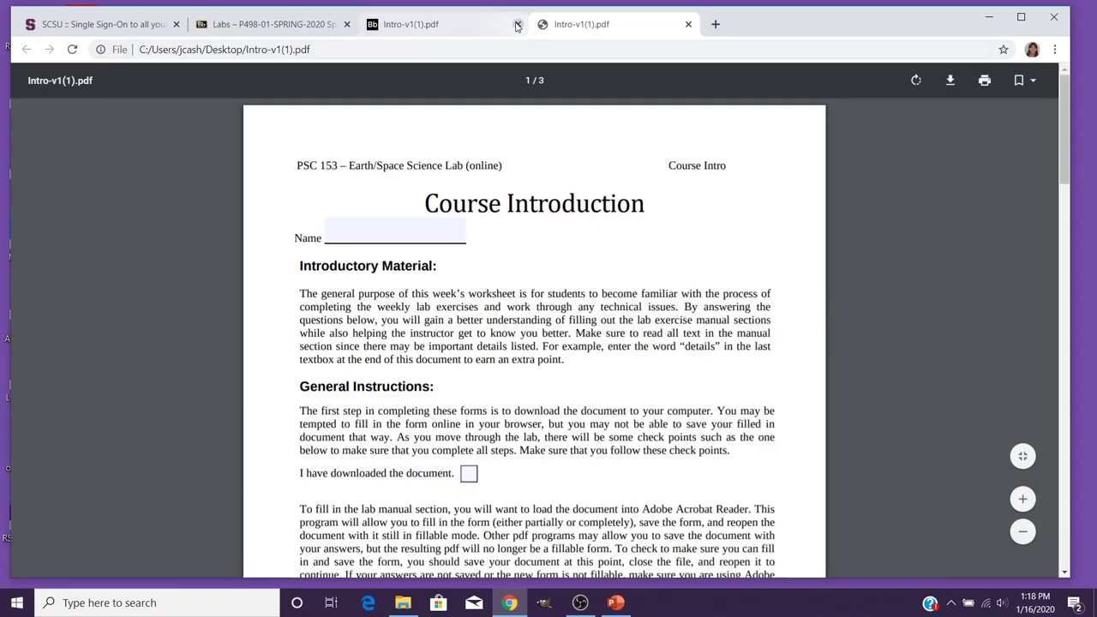
pyautogui.click(477, 24)
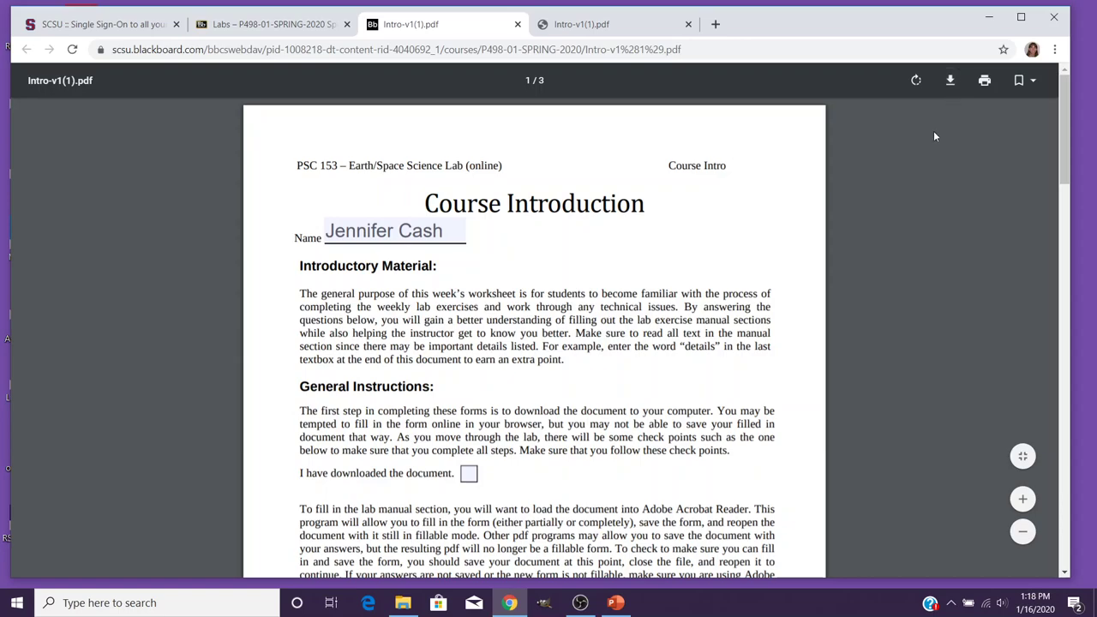
pyautogui.click(635, 24)
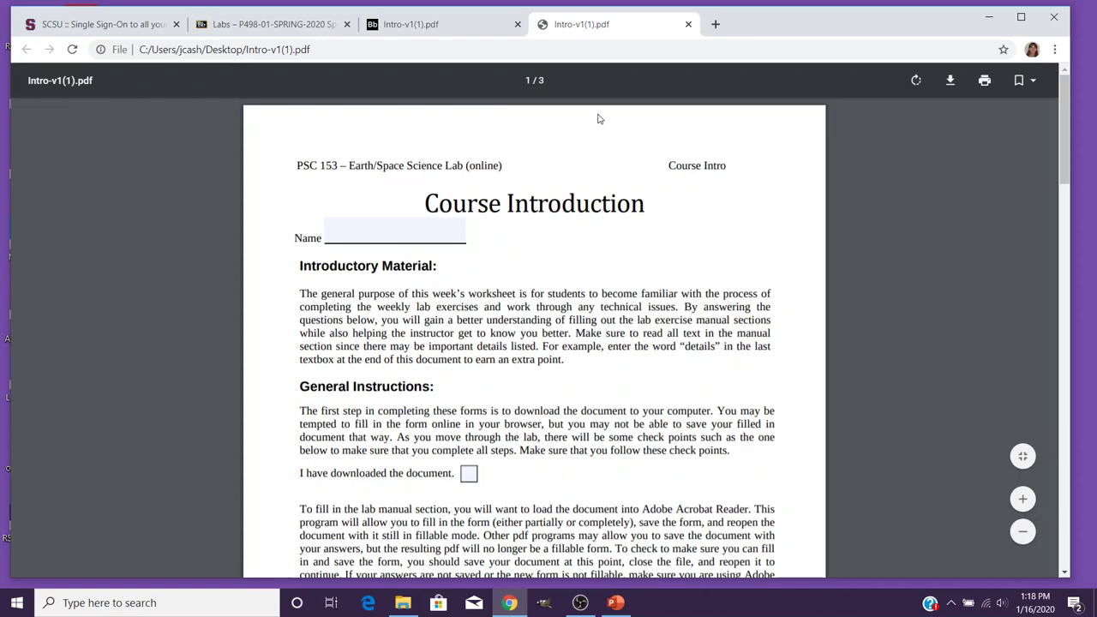
# Close both PDF tabs, minimize Chrome, and open Intro-v1(1).pdf from the Desktop, which launches Acrobat Pro.
pyautogui.click(517, 25)
pyautogui.click(517, 25)
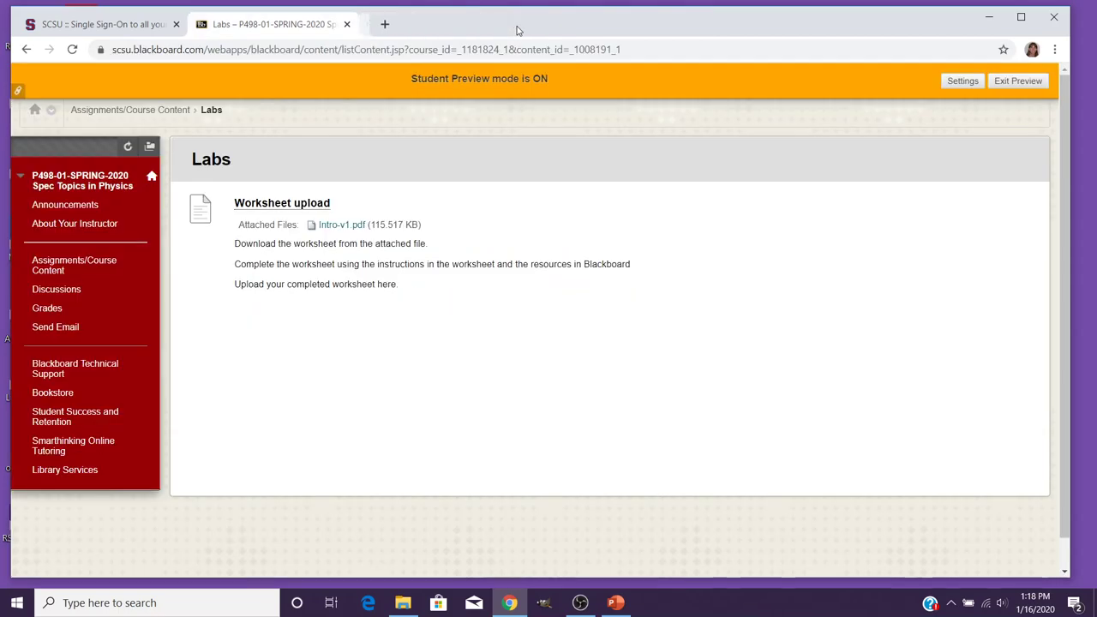
pyautogui.click(991, 15)
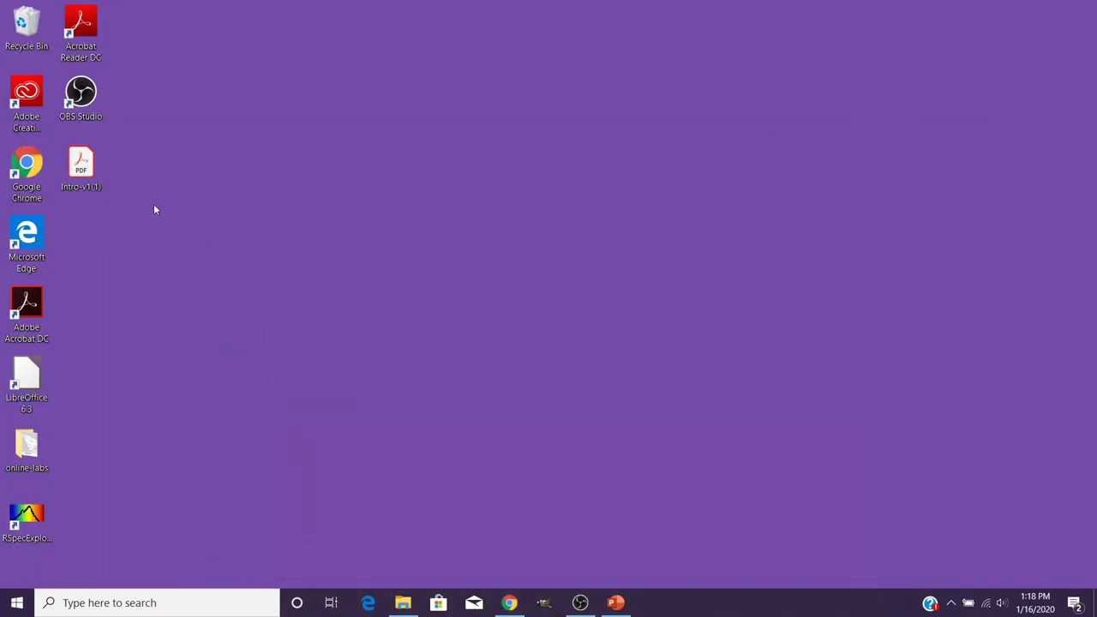
pyautogui.doubleClick(82, 170)
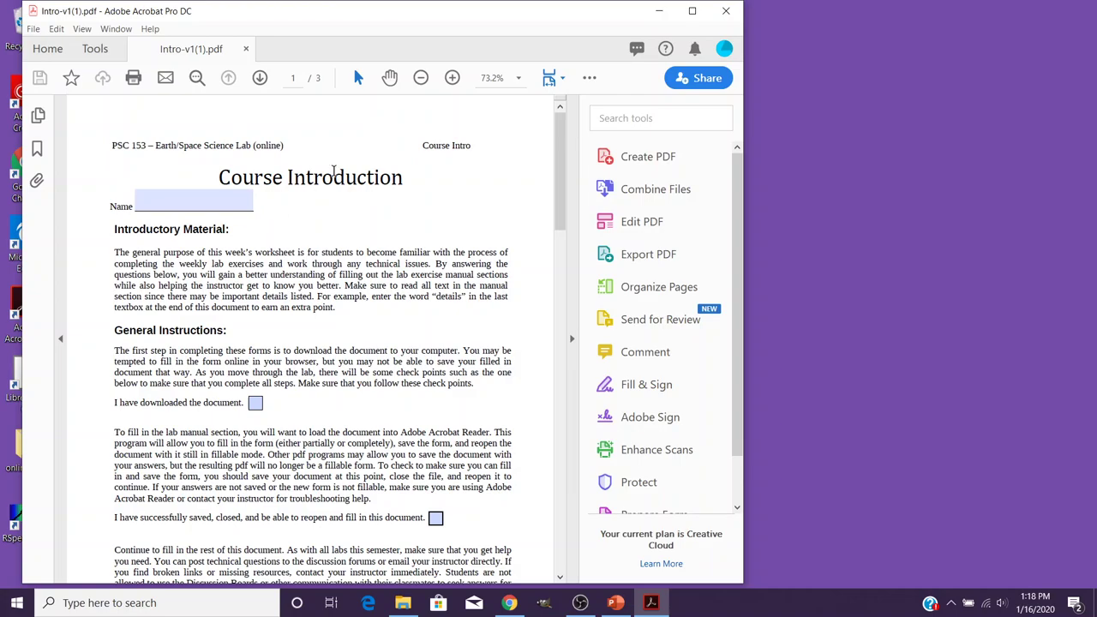
# Close Acrobat Pro and reopen Intro-v1(1).pdf with Adobe Acrobat Reader DC.
pyautogui.click(725, 11)
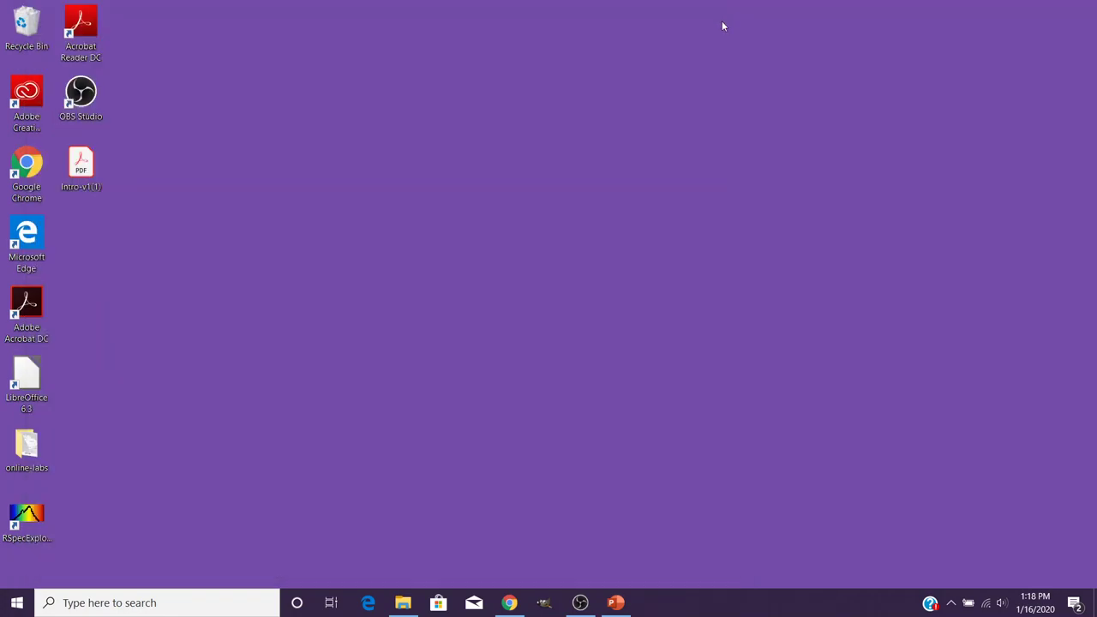
pyautogui.rightClick(94, 169)
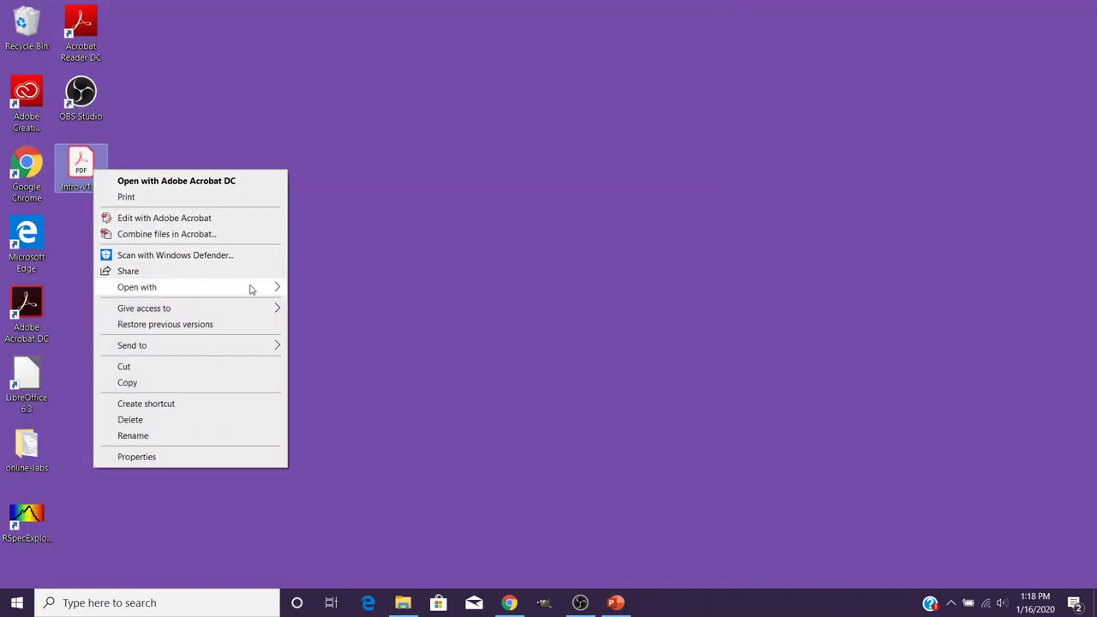
pyautogui.moveTo(261, 289)
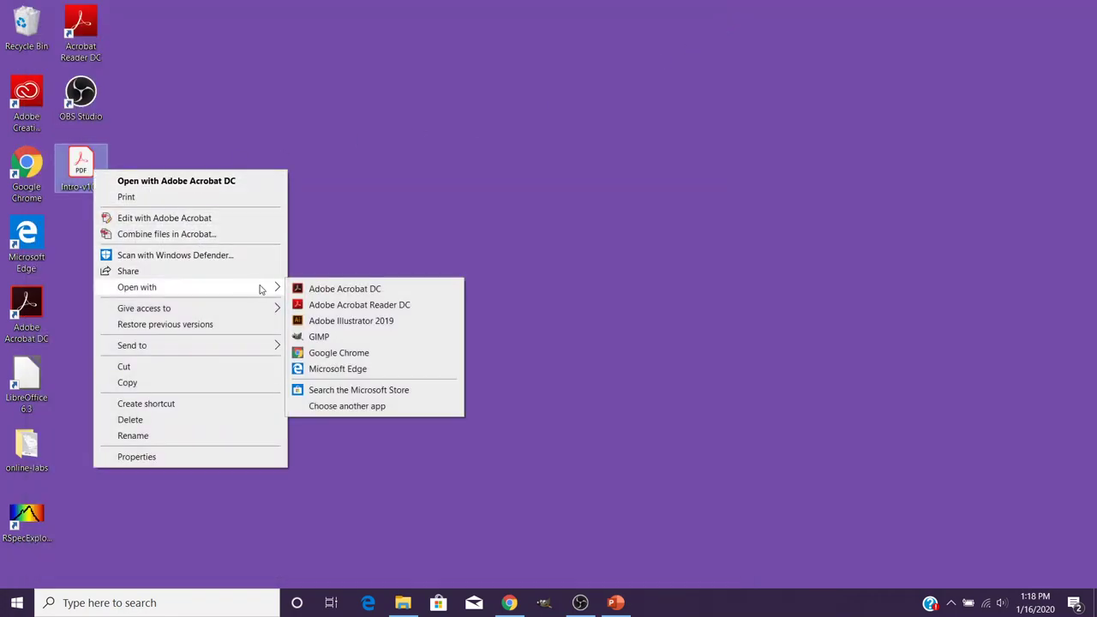
pyautogui.click(339, 307)
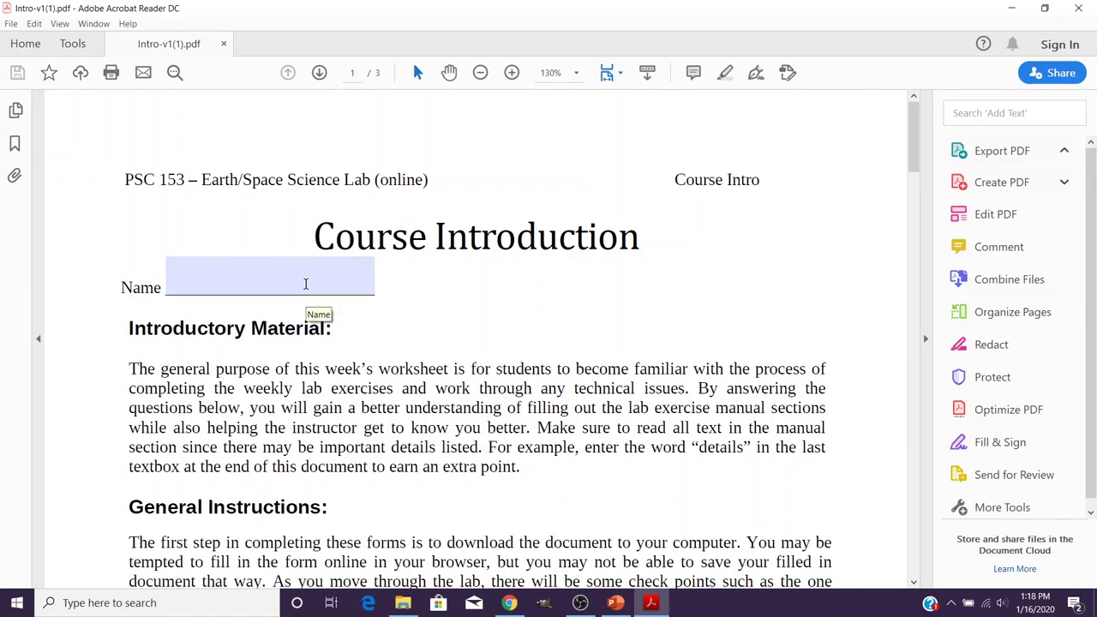
# Enter the student's name in the Name field and tick 'I have downloaded the document'.
pyautogui.click(305, 284)
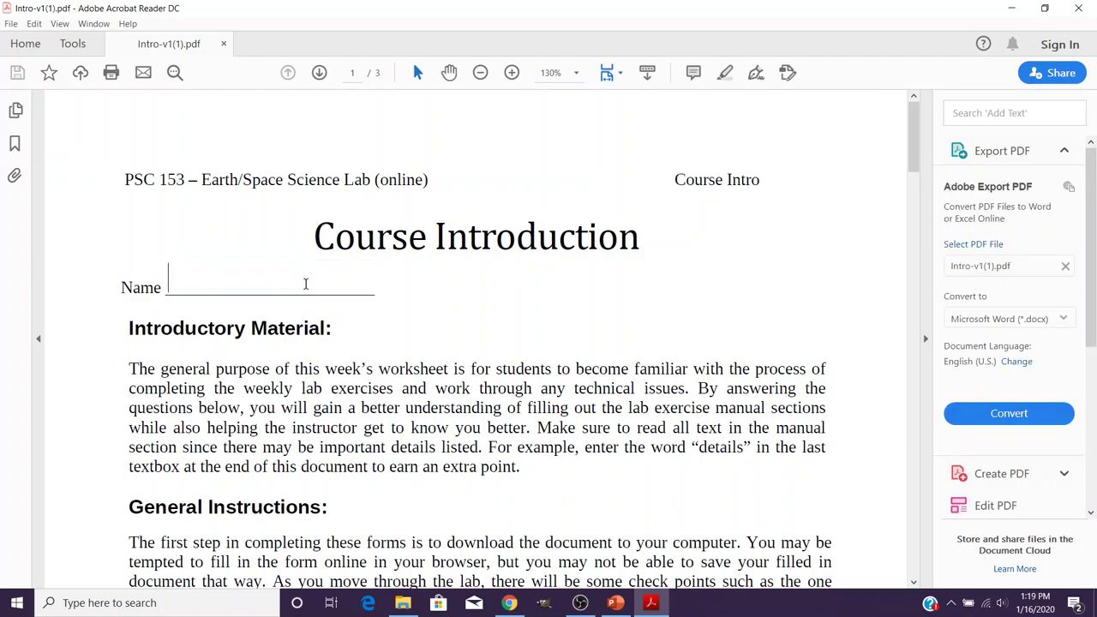
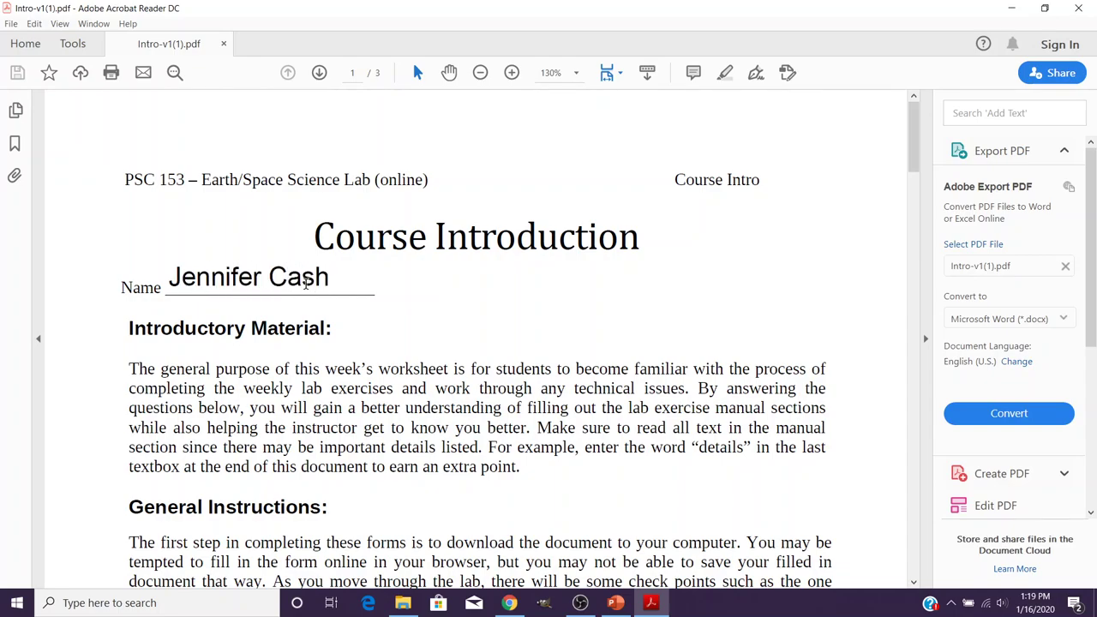
pyautogui.press('Tab')
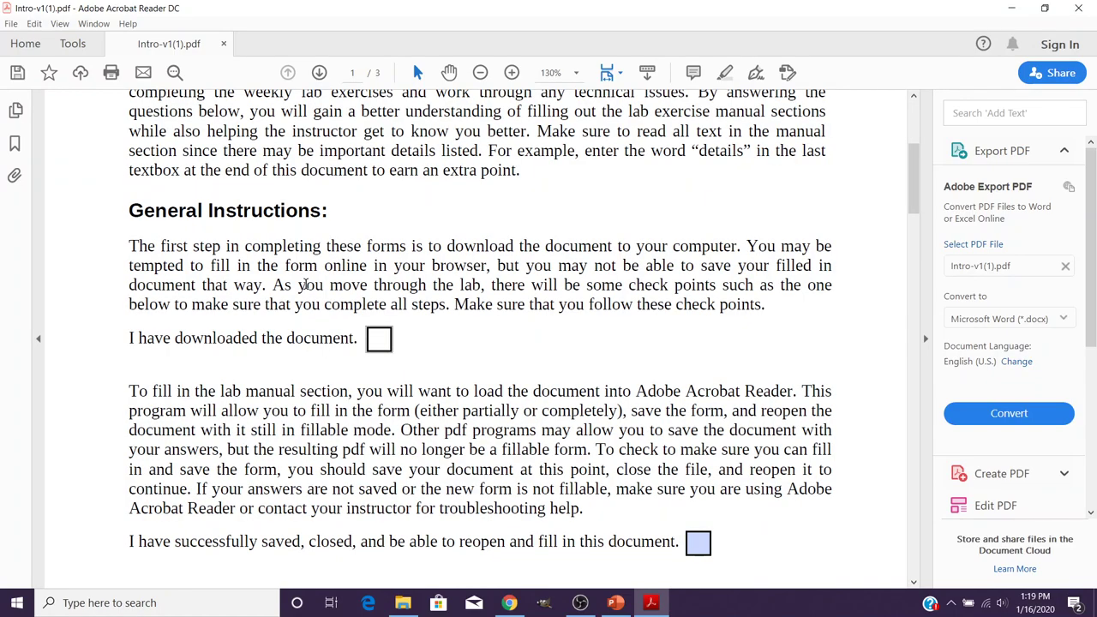
pyautogui.scroll(3, 361, 292)
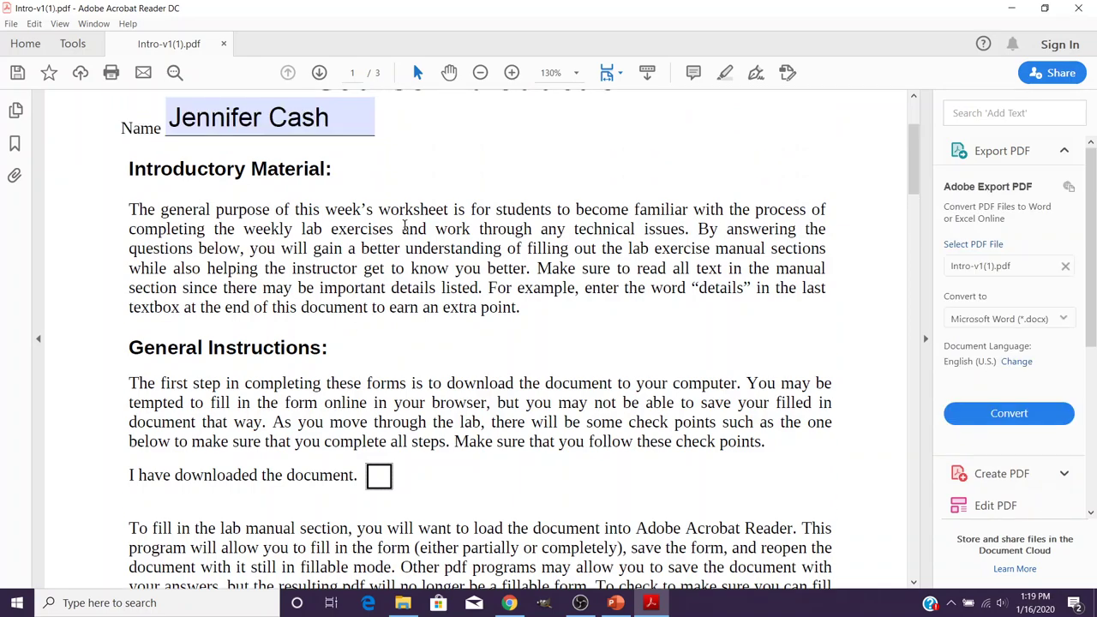
pyautogui.click(377, 478)
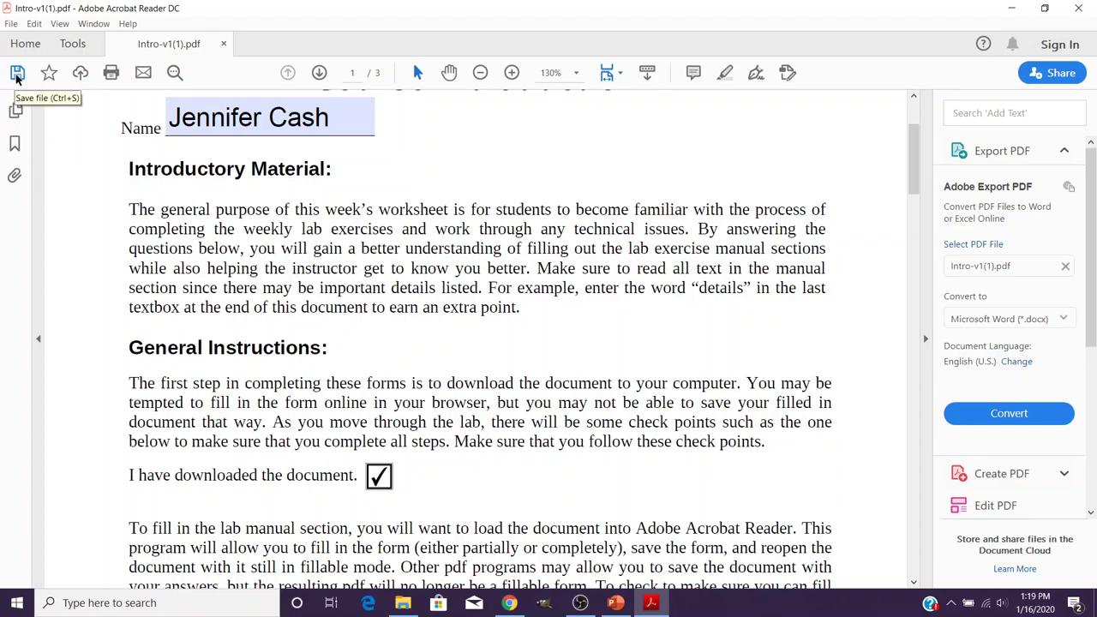
# Save the filled worksheet to the Desktop as Intro-v1- followed by the student's username.
pyautogui.click(17, 76)
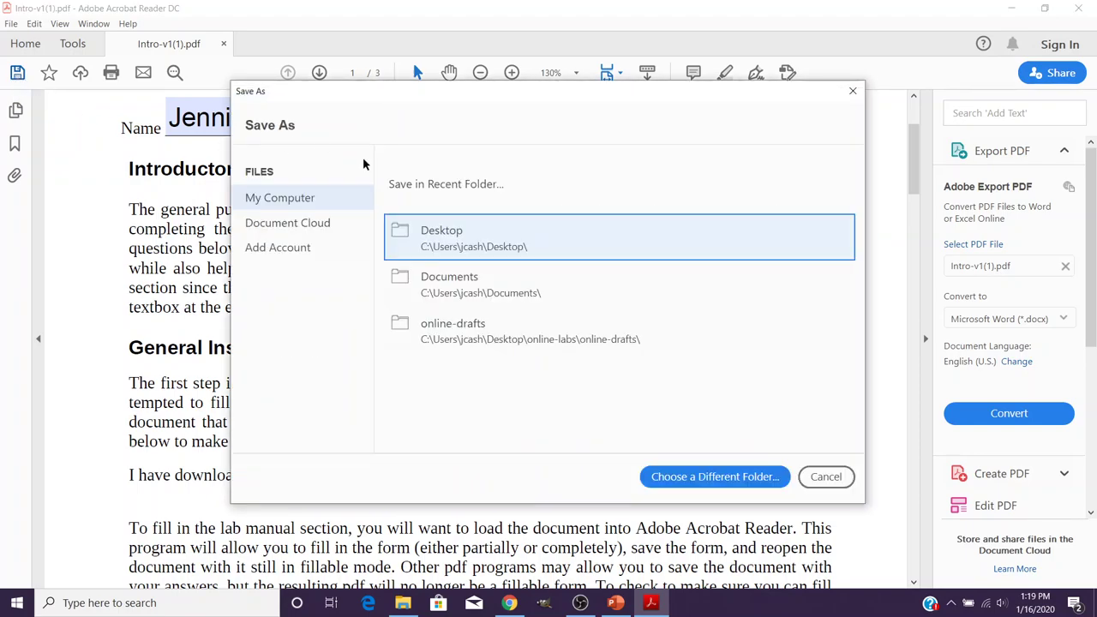
pyautogui.click(461, 242)
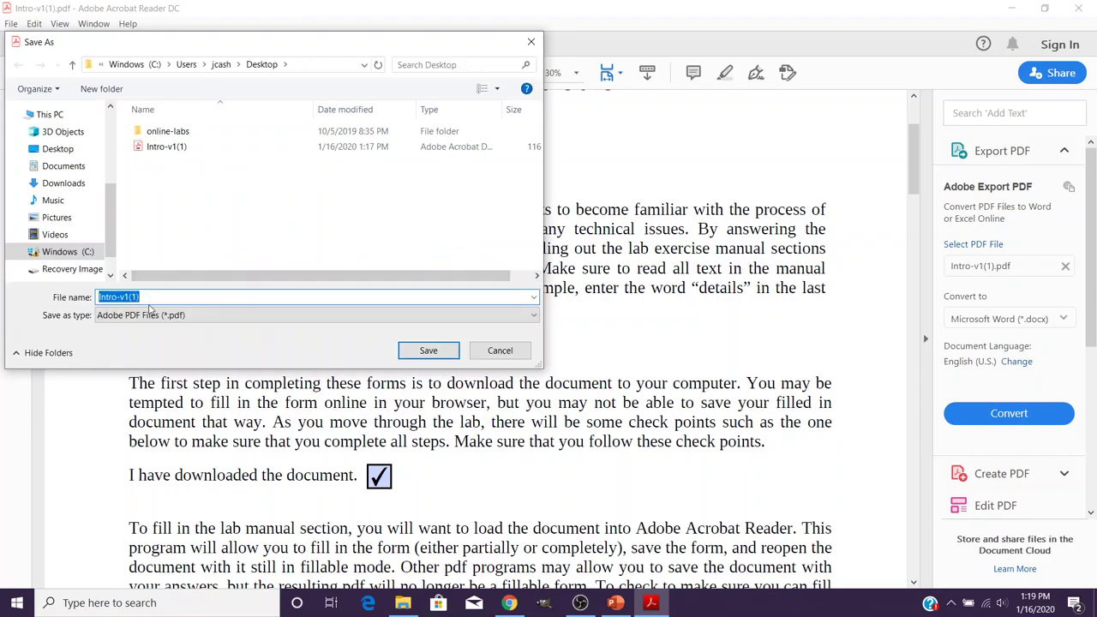
pyautogui.click(155, 296)
pyautogui.press('BackSpace')
pyautogui.press('BackSpace')
pyautogui.press('BackSpace')
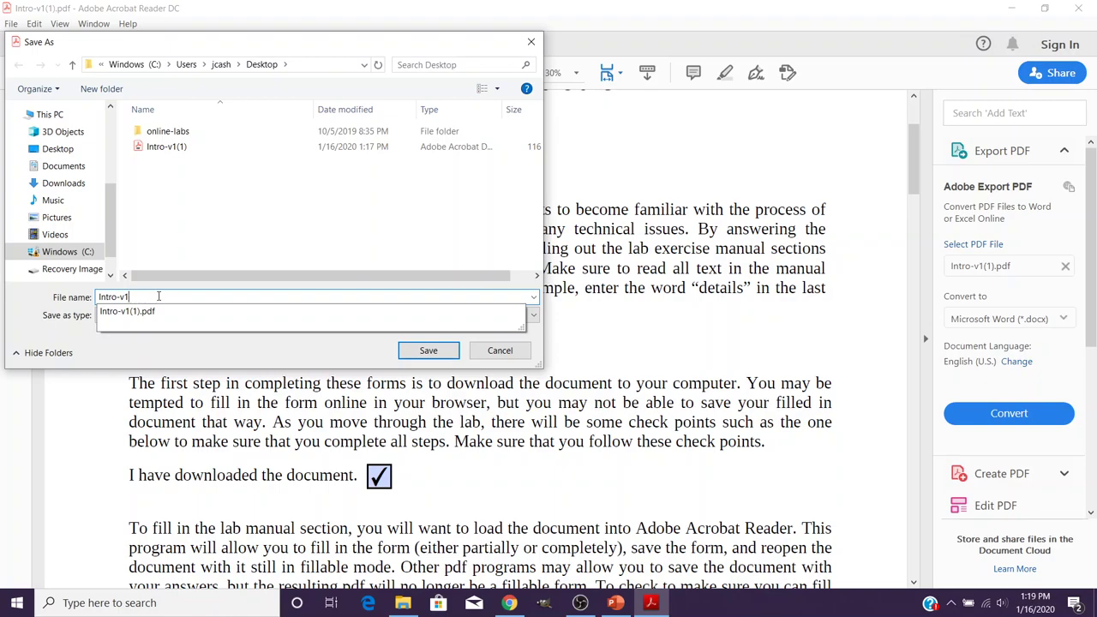
pyautogui.write('-')
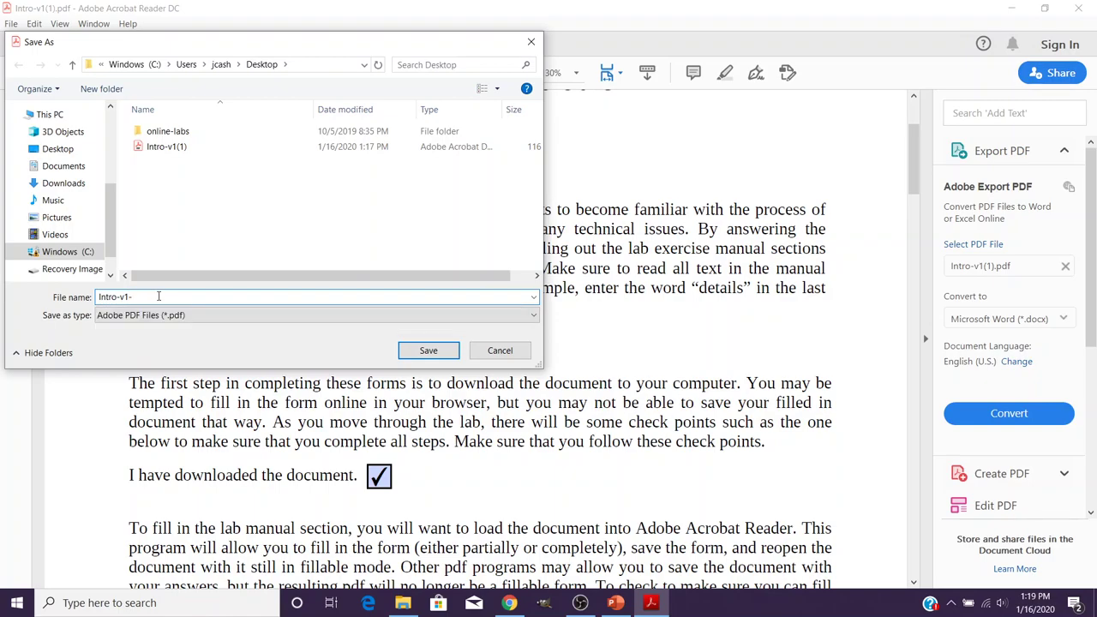
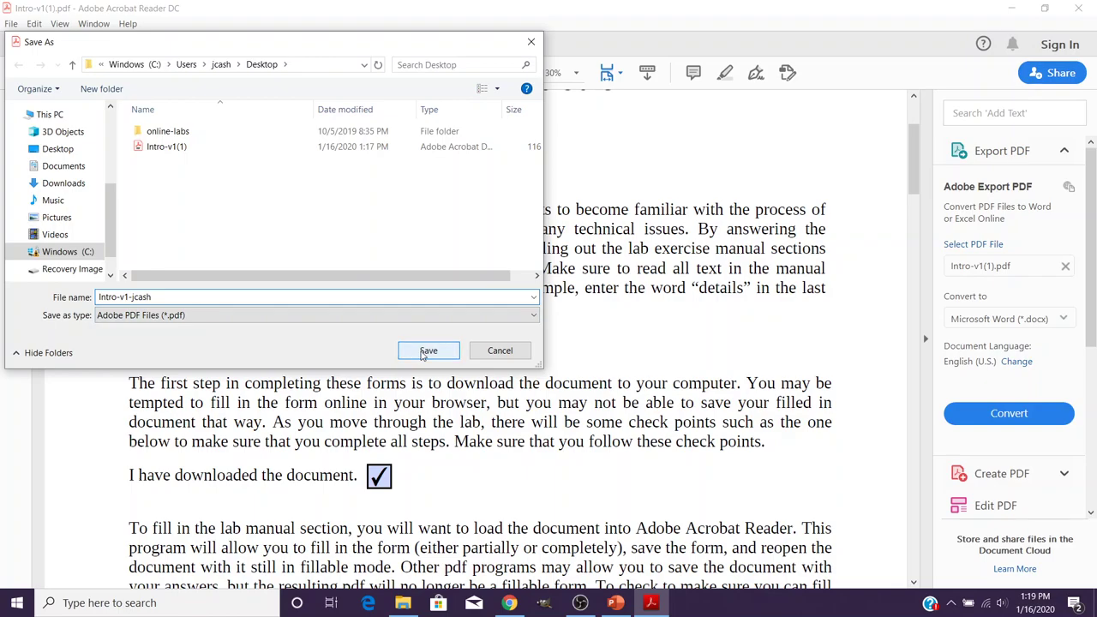
pyautogui.click(422, 351)
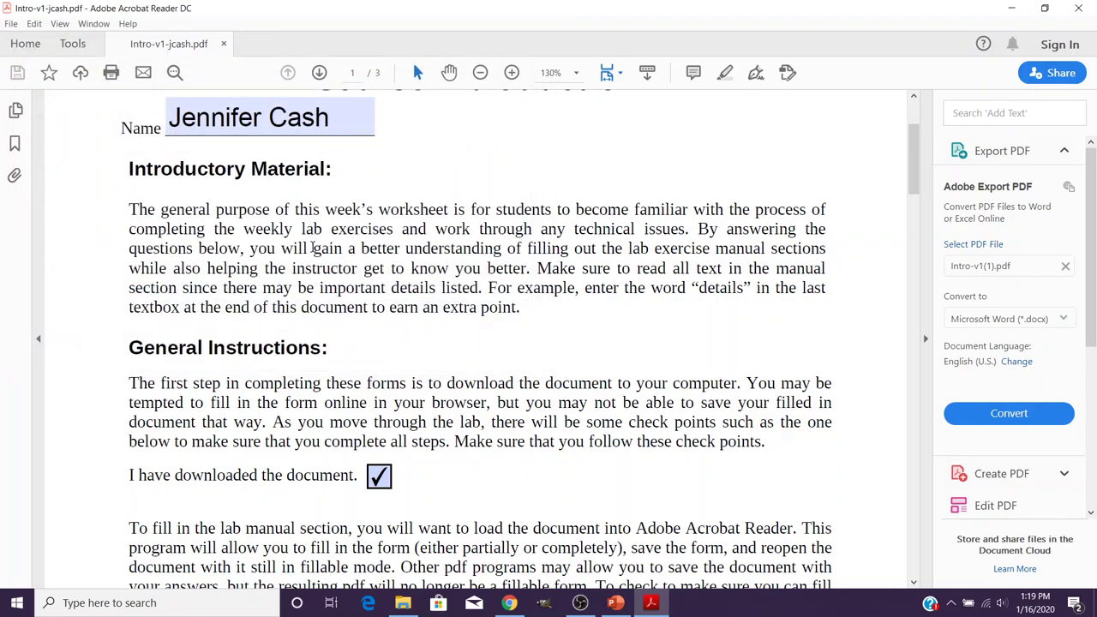
# Close Acrobat Reader and reopen the renamed worksheet PDF from the Desktop.
pyautogui.scroll(-3, 557, 361)
pyautogui.scroll(-1, 561, 365)
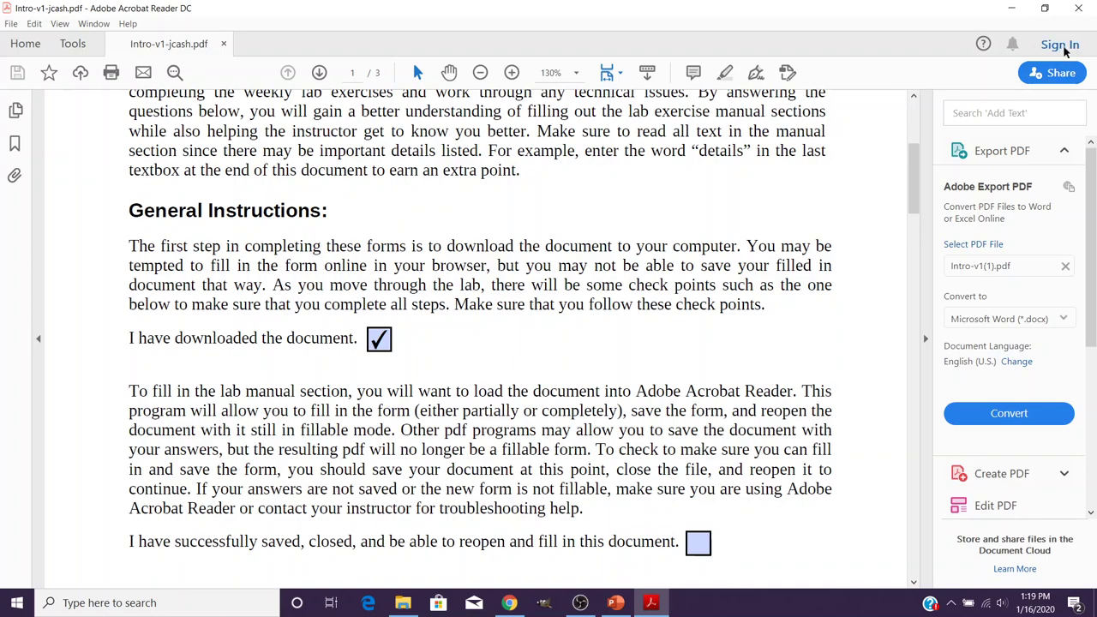
pyautogui.click(1080, 9)
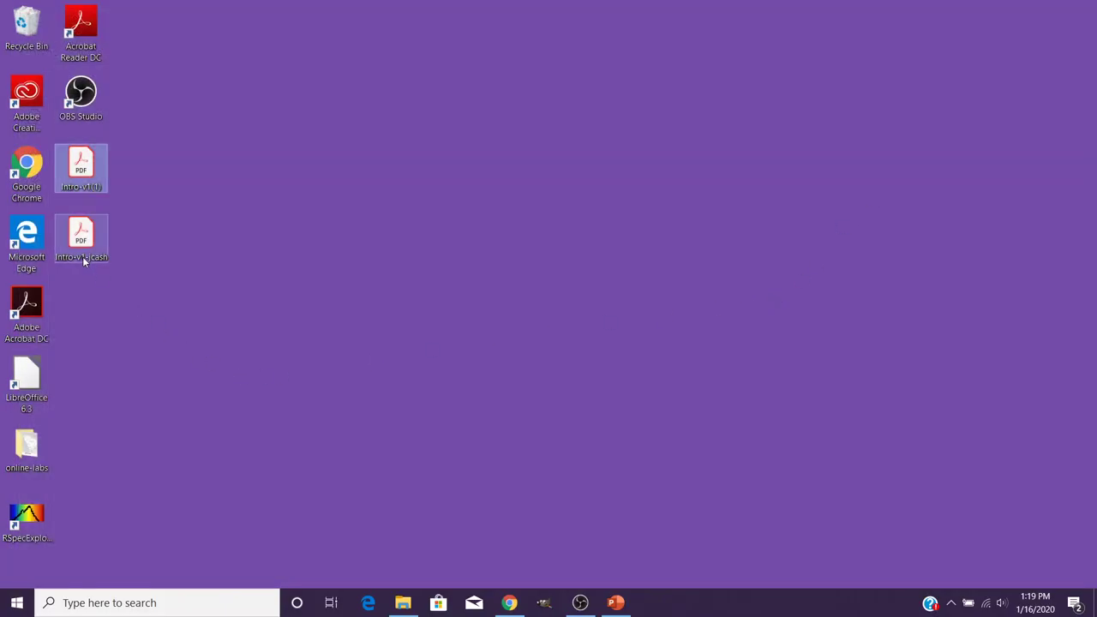
pyautogui.click(82, 256)
pyautogui.doubleClick(83, 259)
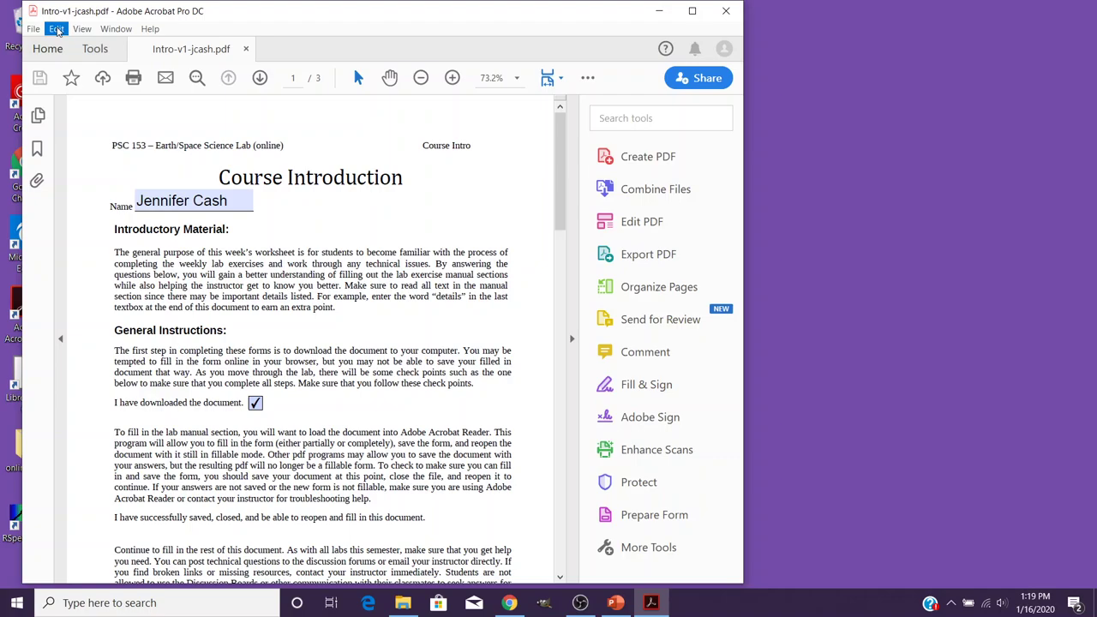
# Tick the 'successfully saved, closed, and reopened' checkbox, save the worksheet, and close Acrobat Pro.
pyautogui.click(691, 12)
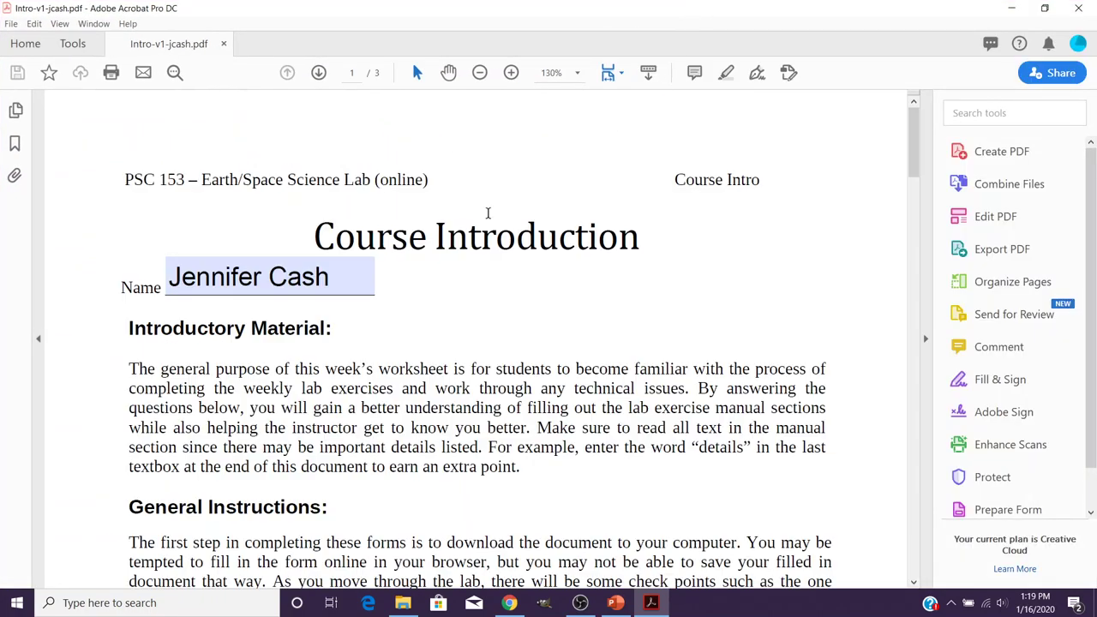
pyautogui.scroll(-5, 417, 332)
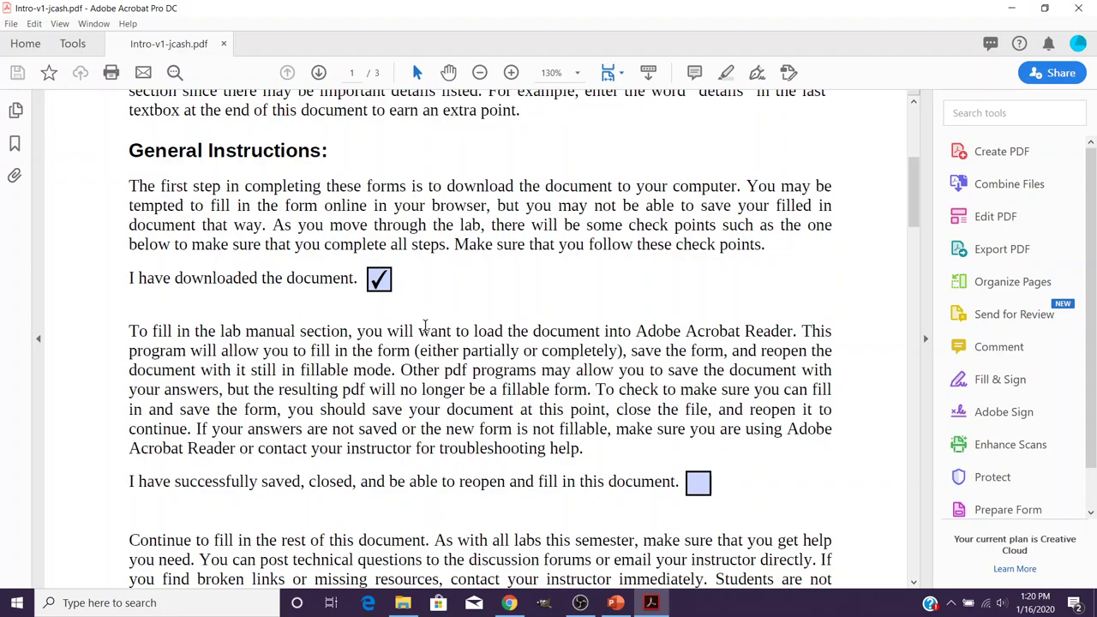
pyautogui.click(699, 483)
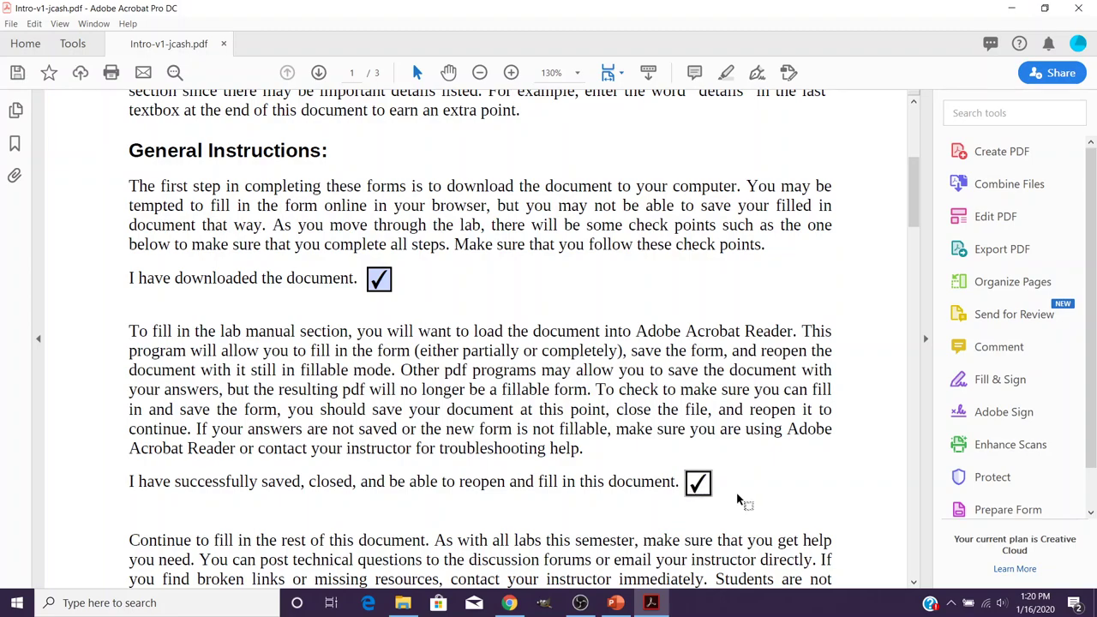
pyautogui.click(18, 74)
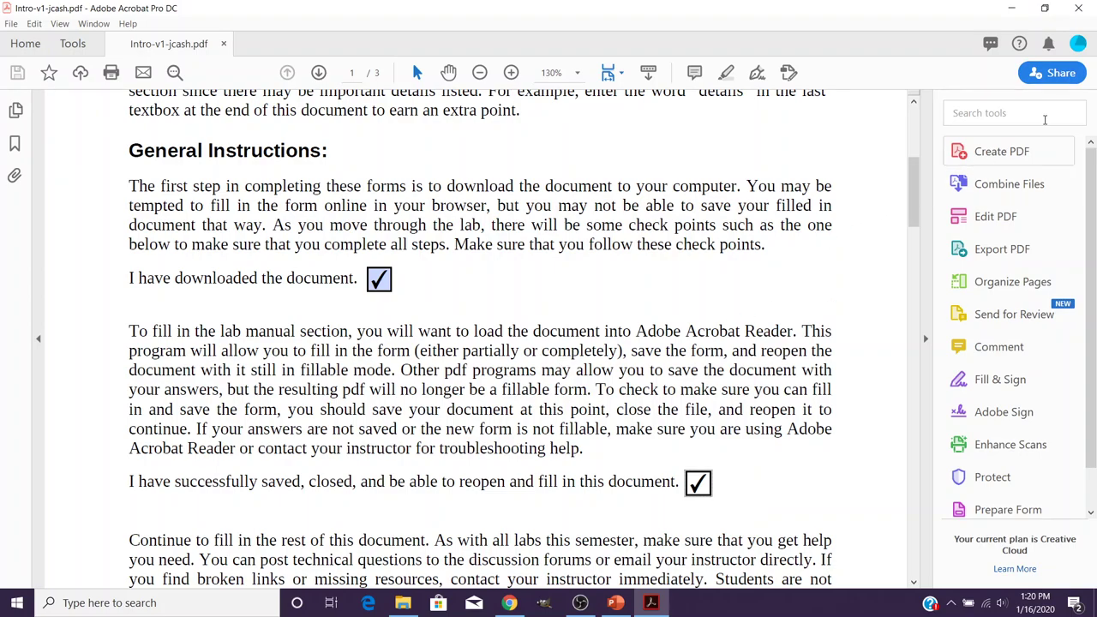
pyautogui.click(1078, 9)
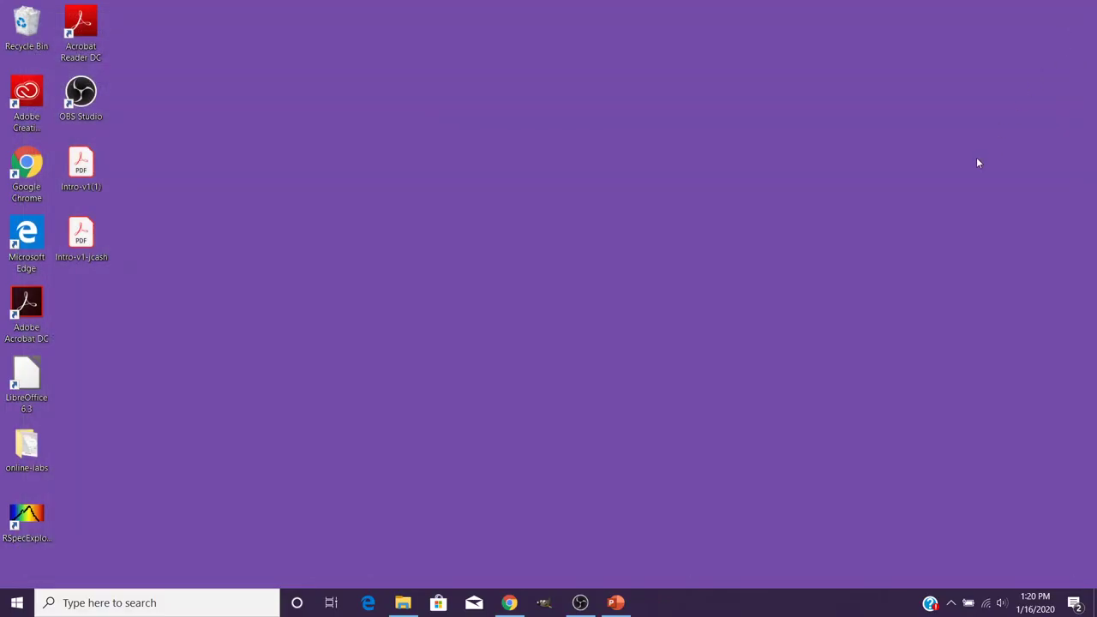
# Return to Blackboard and open the Worksheet upload assignment.
pyautogui.click(509, 603)
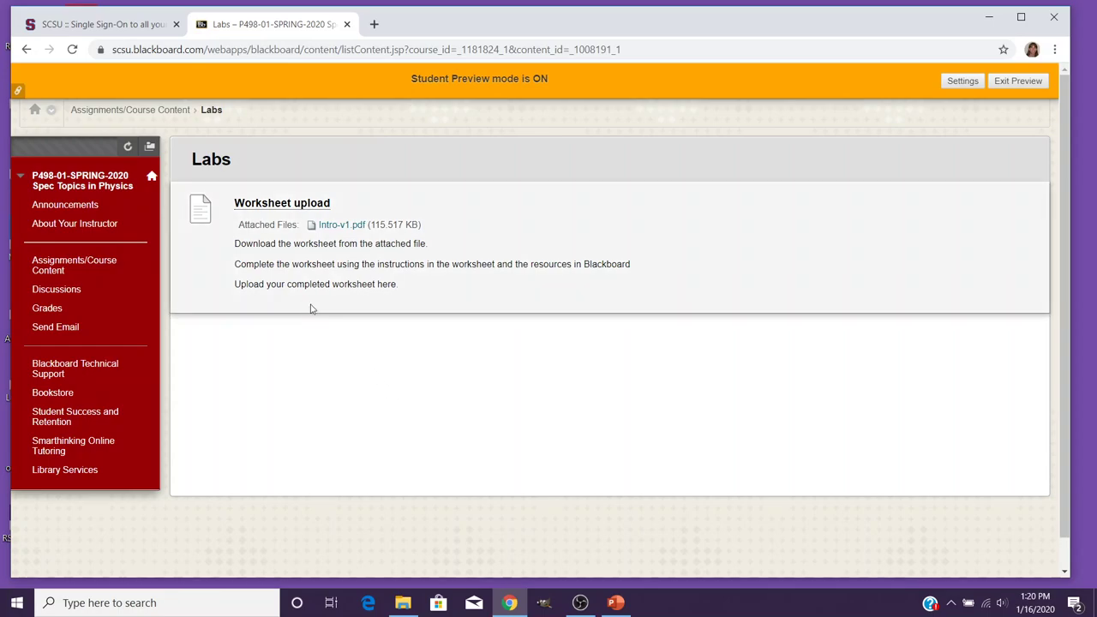
pyautogui.click(293, 209)
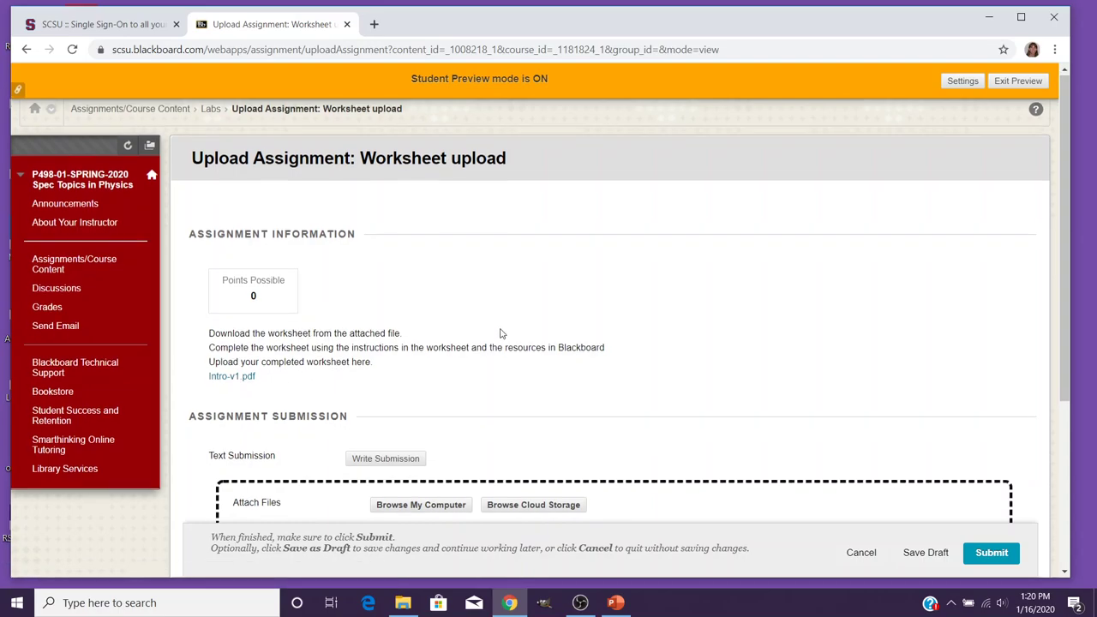
pyautogui.scroll(-2, 502, 335)
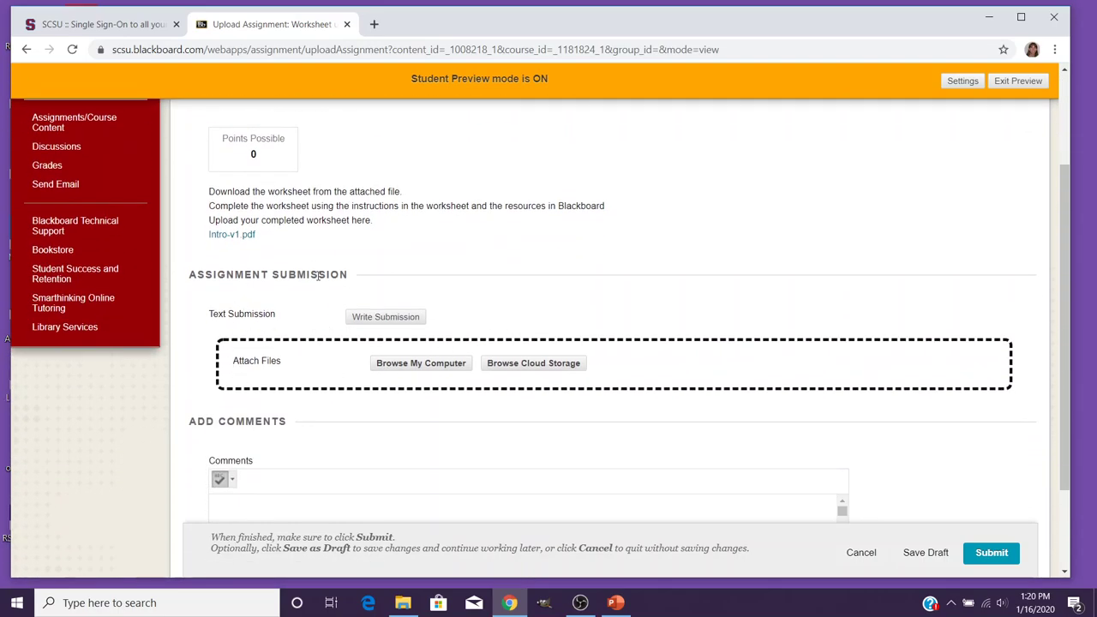
# Attach the renamed Intro-v1 worksheet PDF from the computer as the submission file.
pyautogui.click(418, 364)
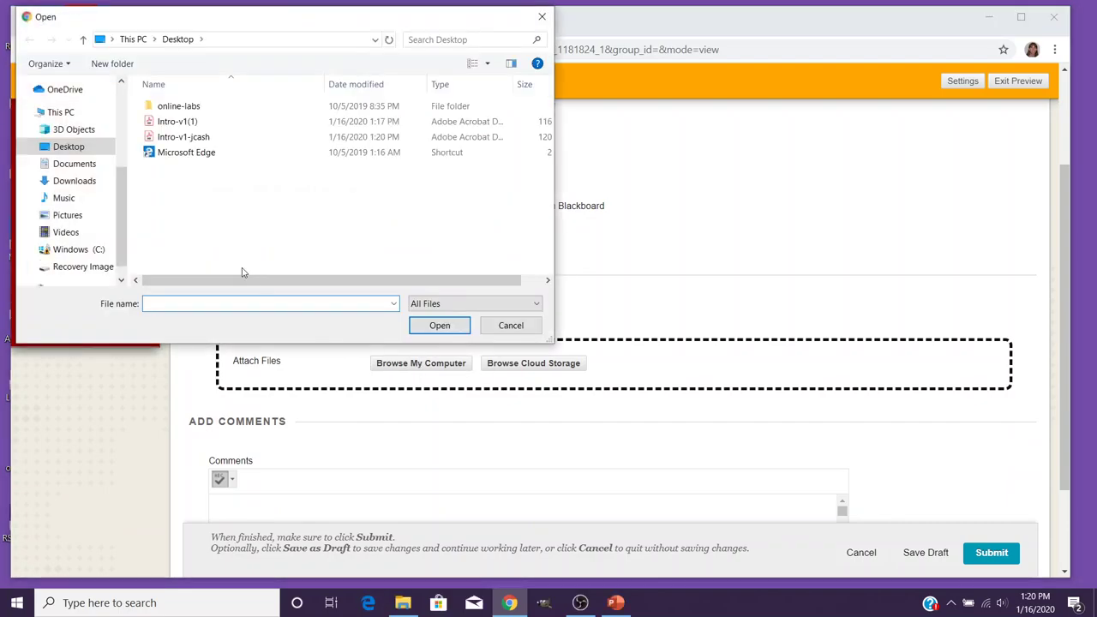
pyautogui.click(191, 141)
pyautogui.click(440, 326)
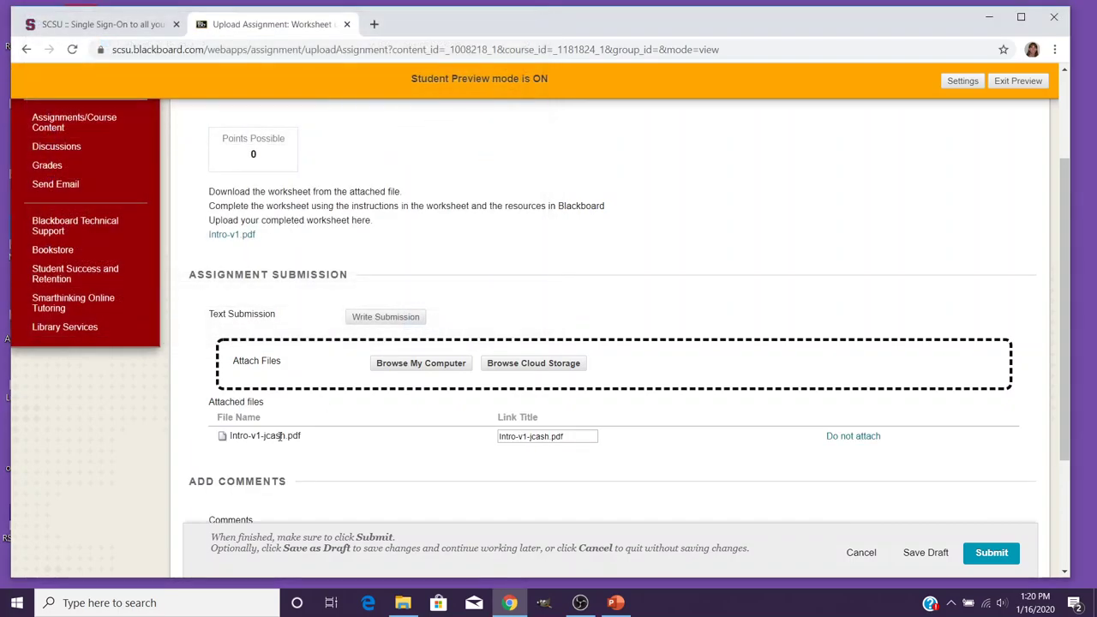
pyautogui.scroll(-2, 656, 448)
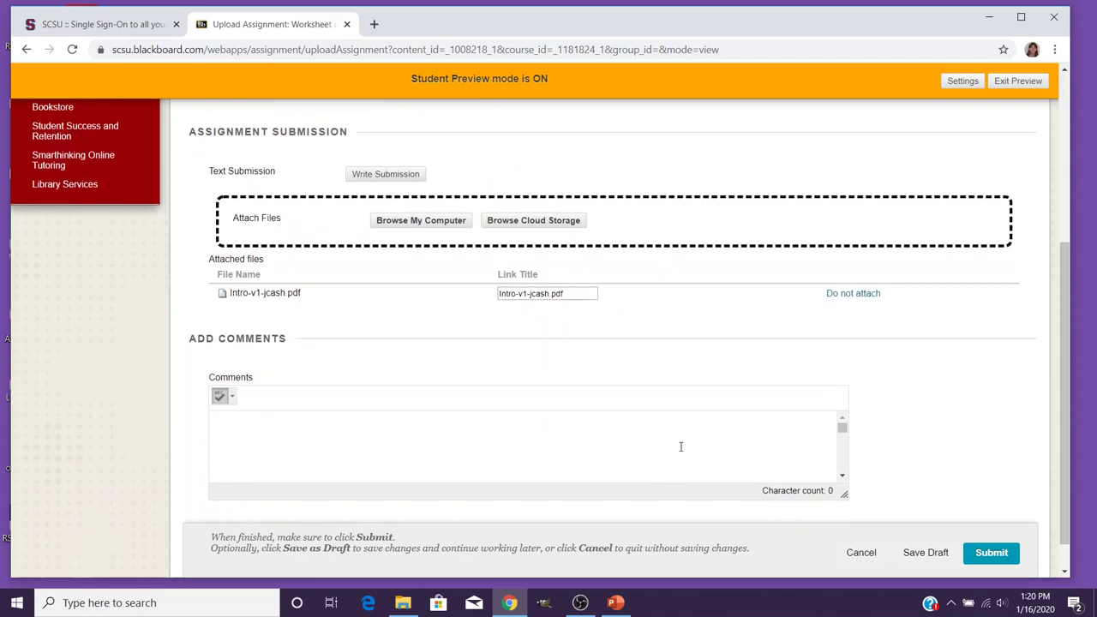
# Submit the Worksheet upload assignment and review the attempt with its worksheet preview.
pyautogui.click(992, 554)
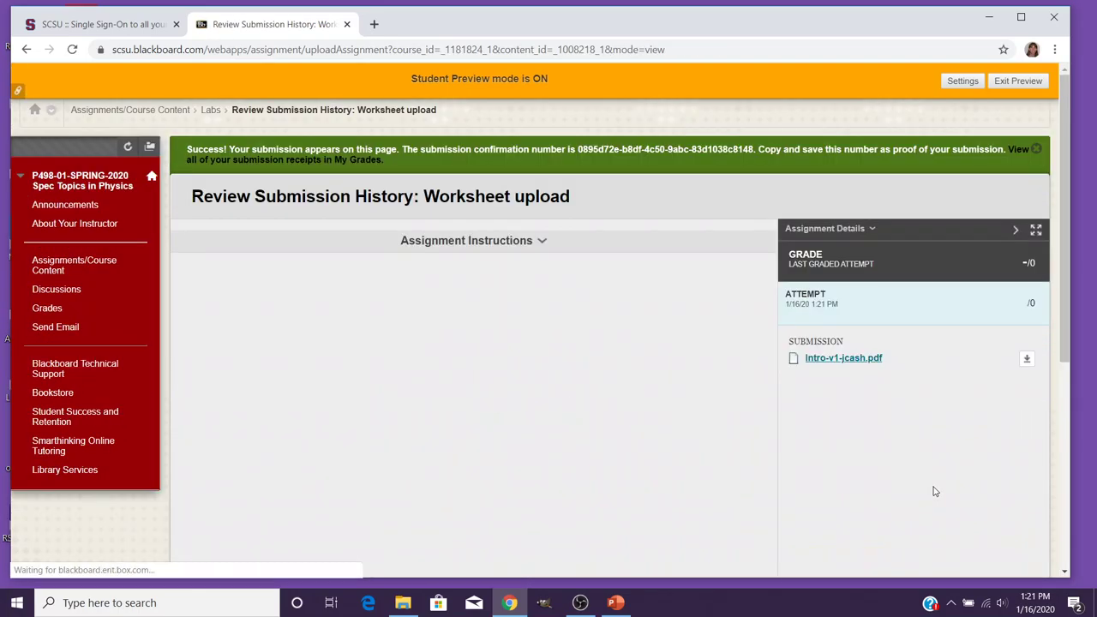
pyautogui.scroll(-3, 377, 314)
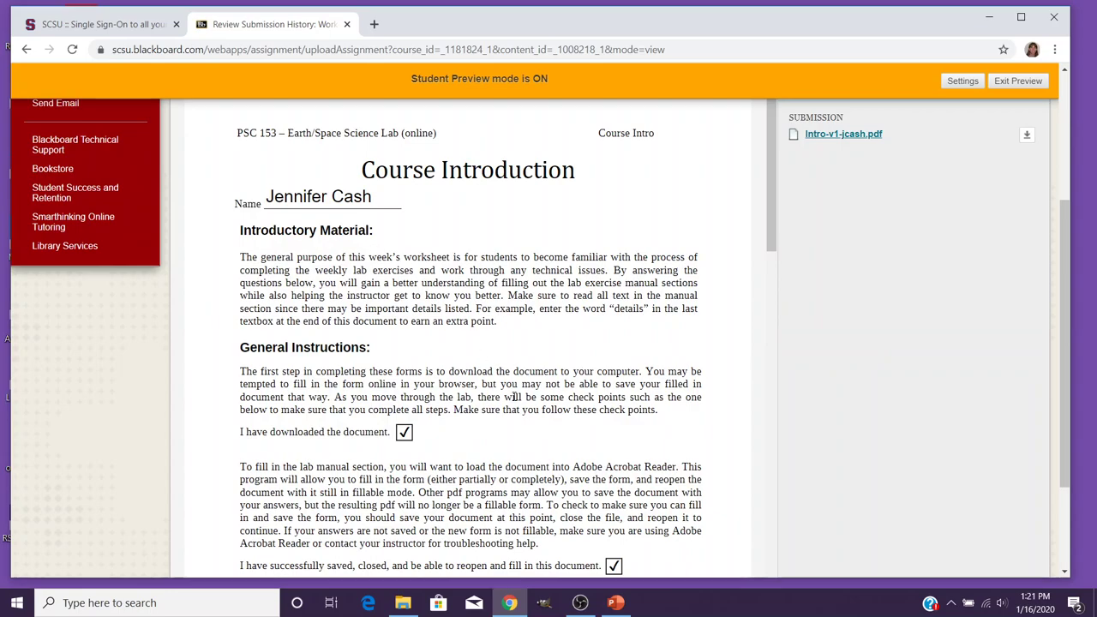
pyautogui.scroll(1, 656, 390)
pyautogui.scroll(2, 656, 389)
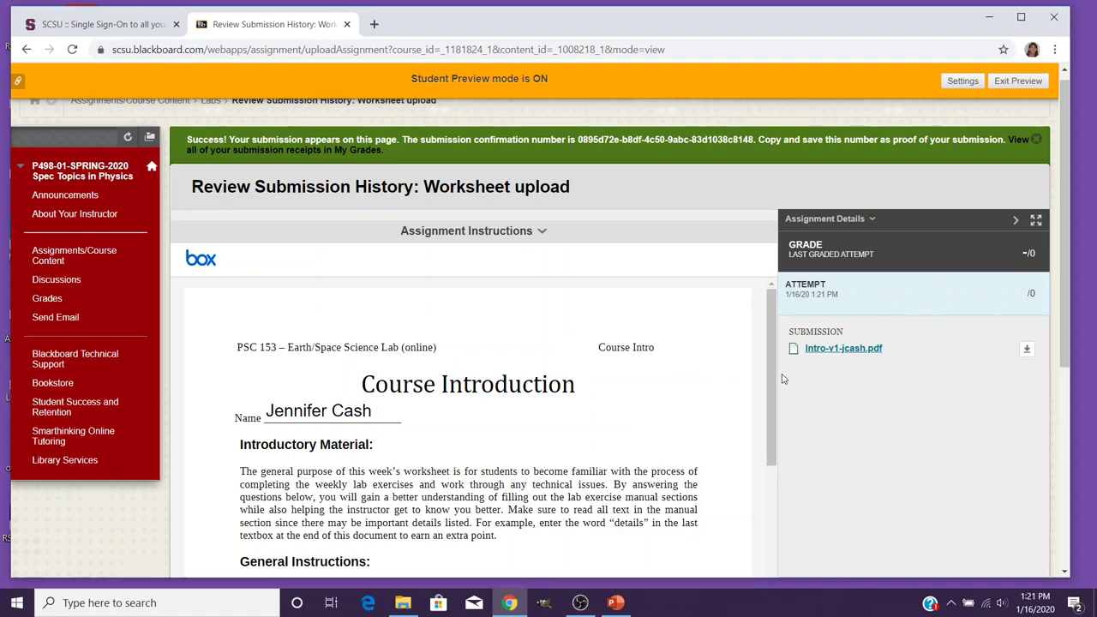
pyautogui.click(614, 603)
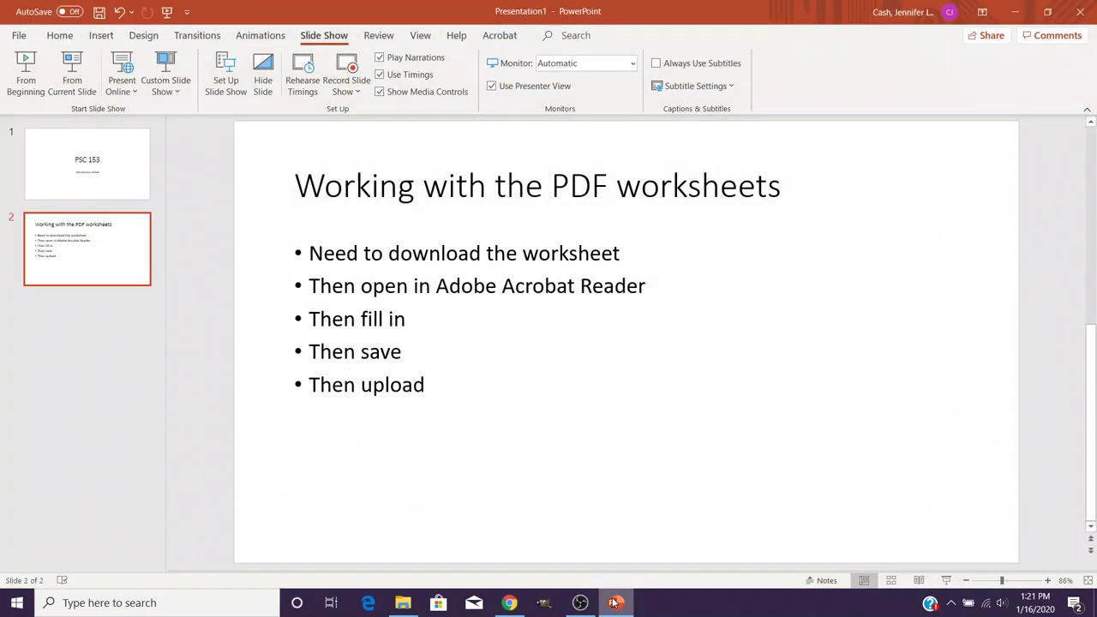